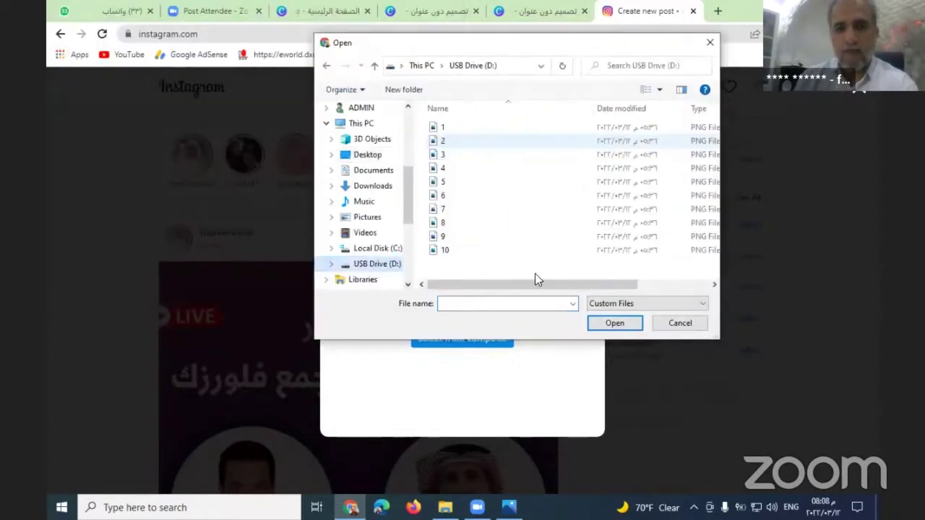
Load the picture from the USB drive into the new post, keeping the default crop and the Original filter.
click(612, 322)
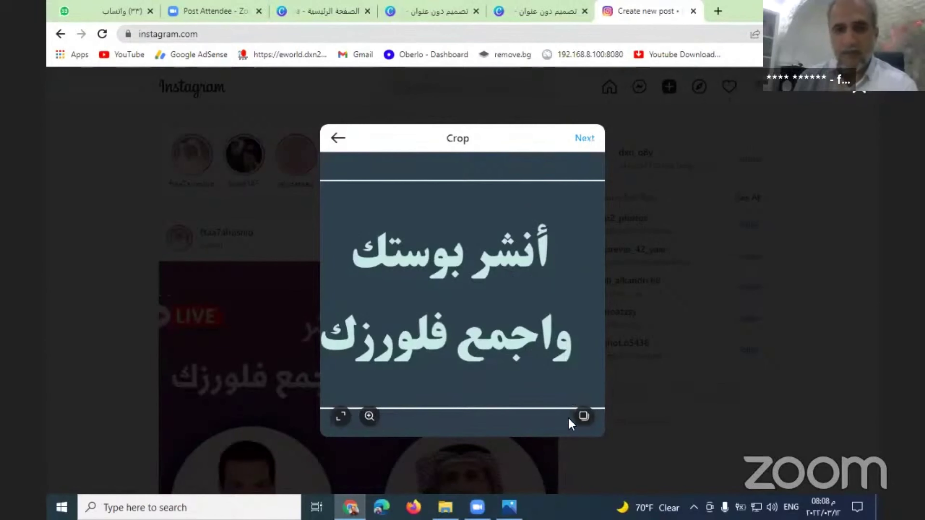
click(583, 139)
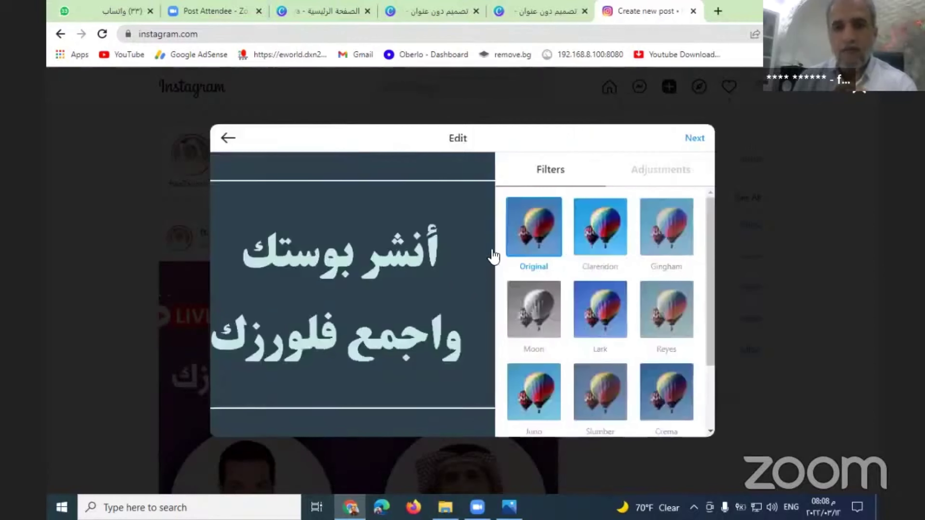
click(695, 140)
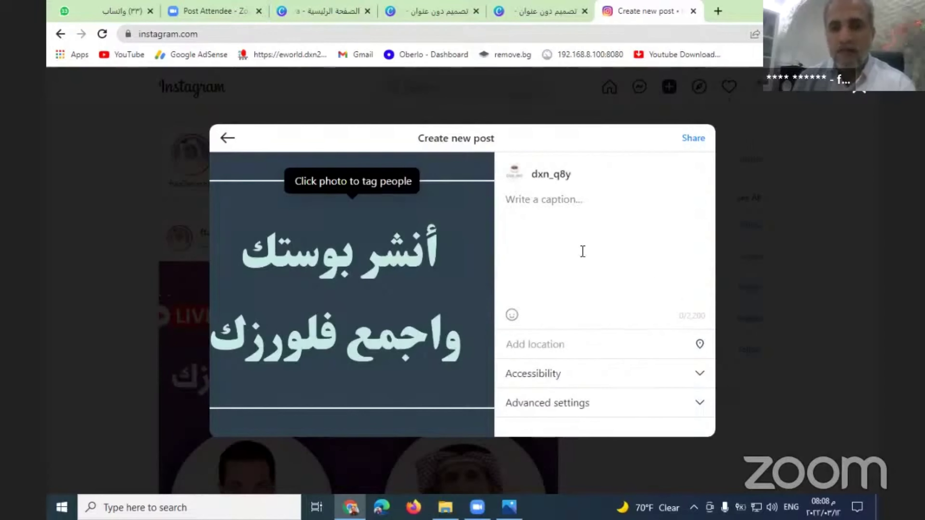
Switch to Arabic input and write the caption's opening sentence "انا عرفت السر في جلب وجذب المتابعين لحسابي".
click(587, 226)
key(alt+shift)
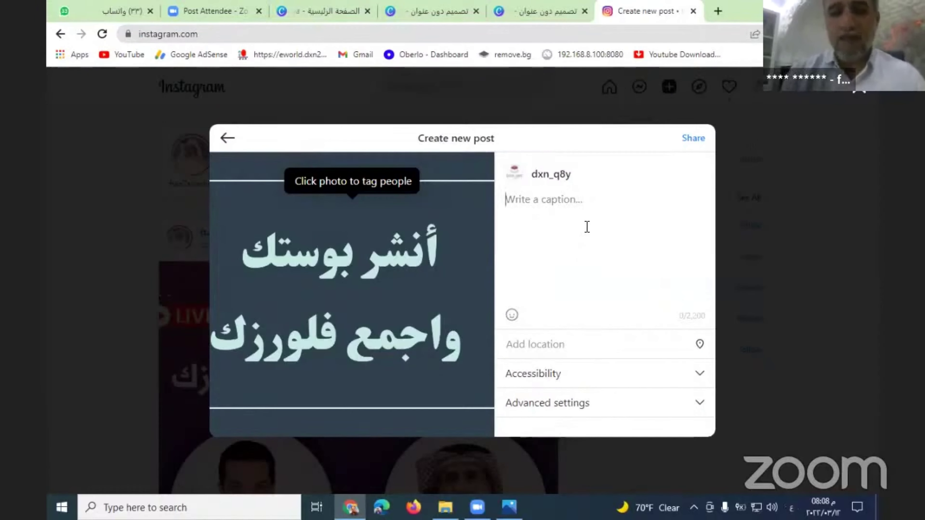
text(ال)
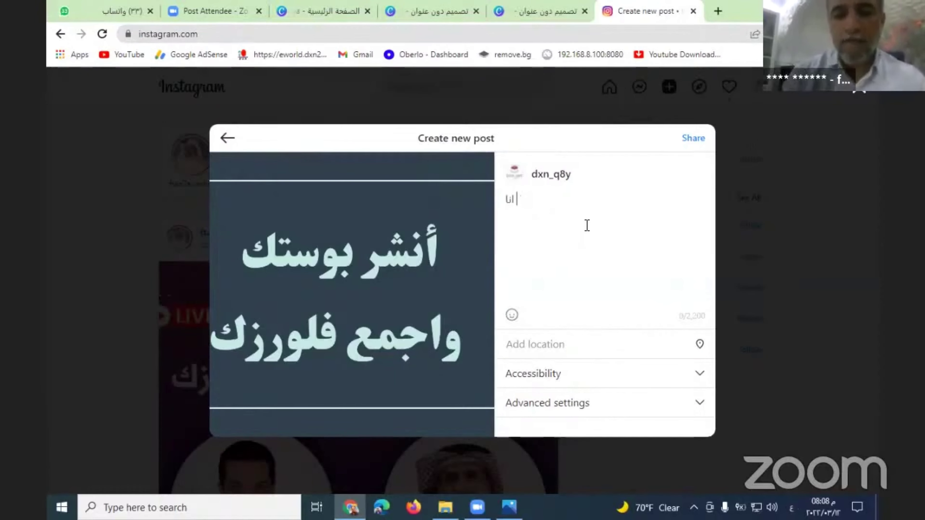
text(ا عرفت السر في جلب وجذ)
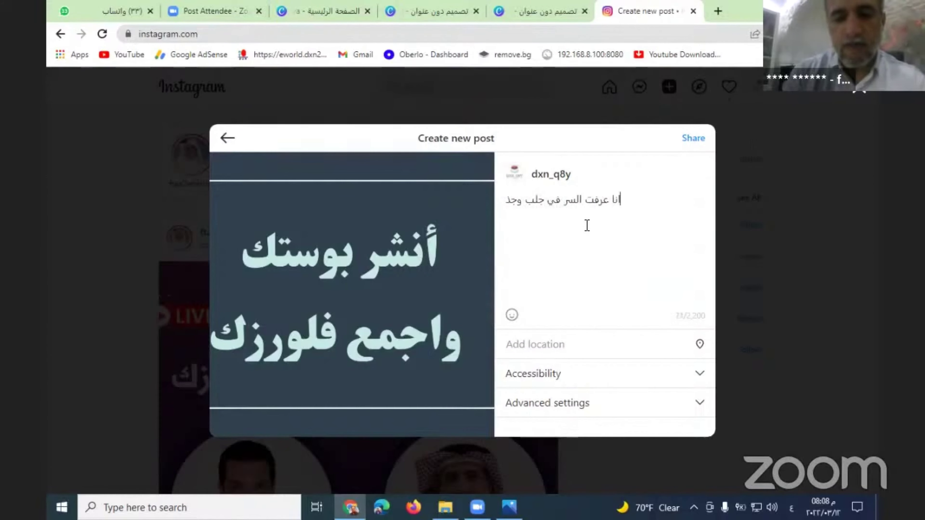
text(ب الم)
text(تابعين)
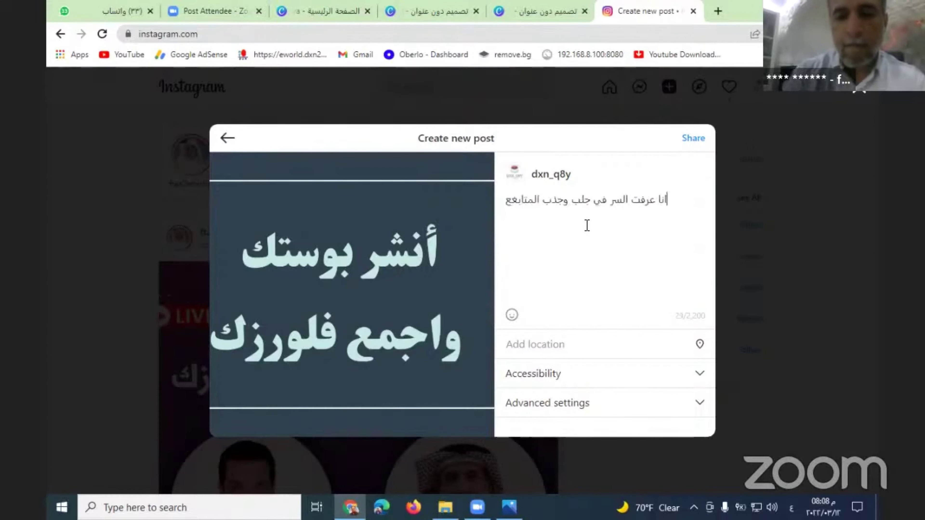
key(BackSpace)
key(BackSpace)
key(BackSpace)
key(BackSpace)
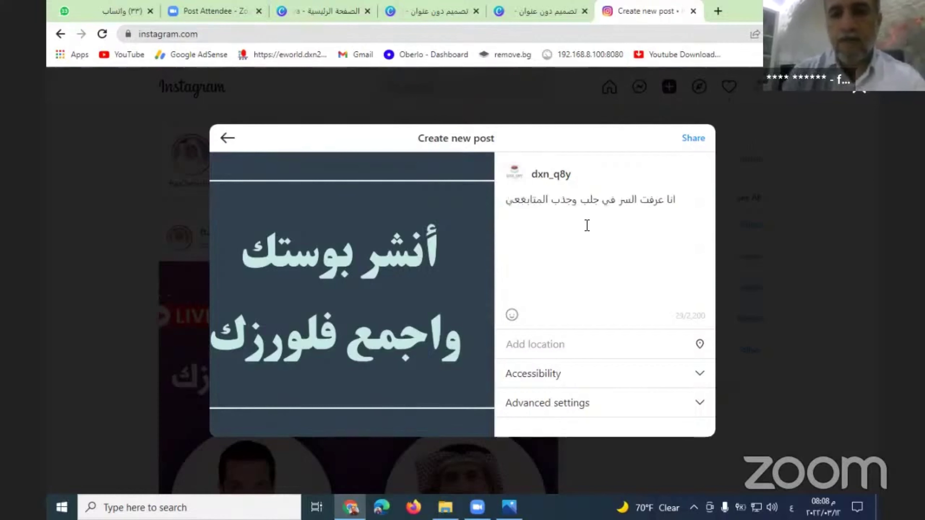
text(بعين)
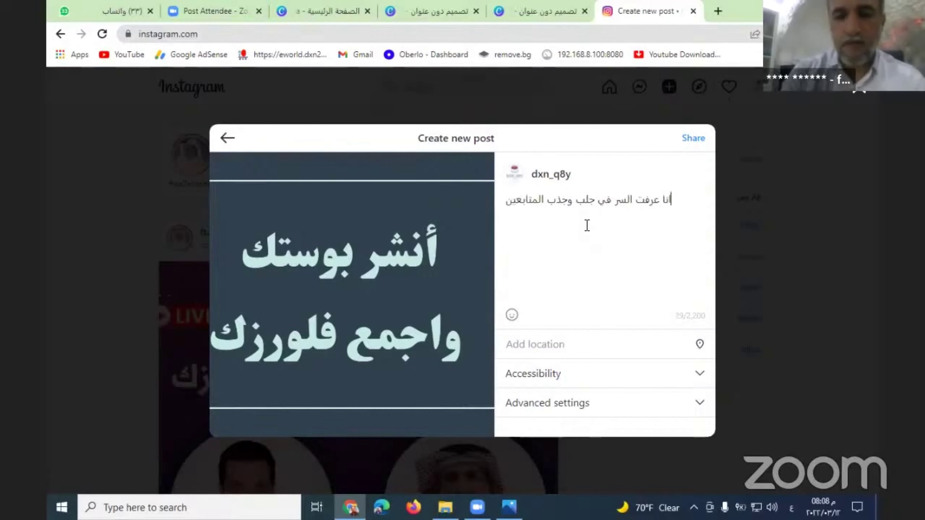
text( لحسابي)
key(Return)
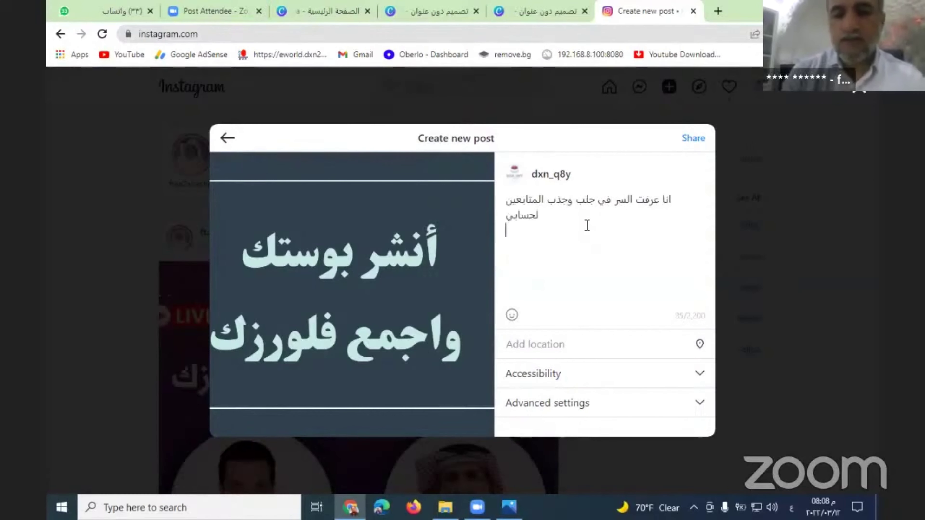
Add the teaser line "والسر هو...." to the caption, followed by a line break.
text(والرسو)
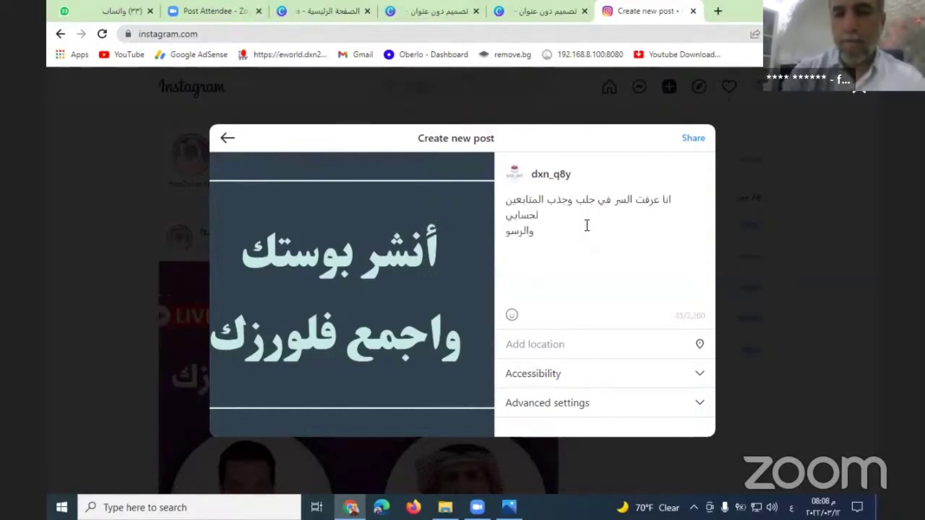
key(BackSpace)
key(BackSpace)
key(BackSpace)
key(BackSpace)
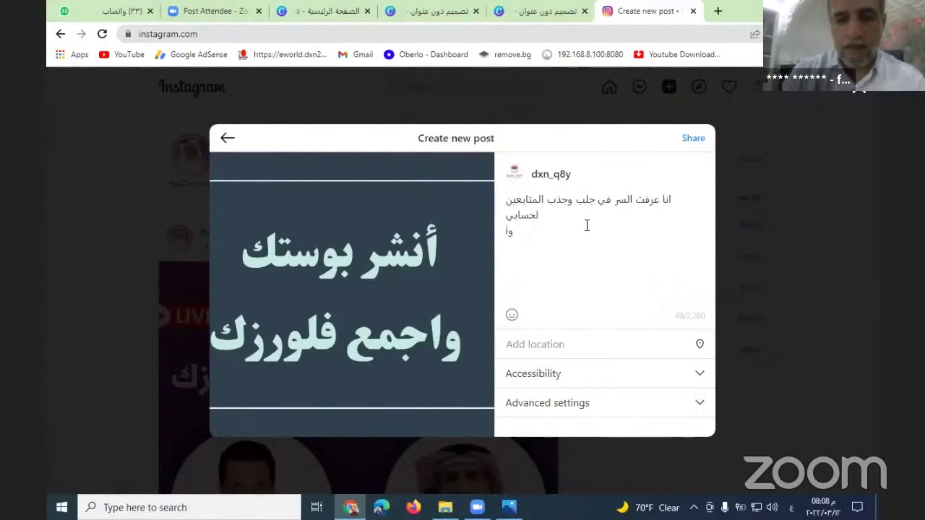
text(لسر )
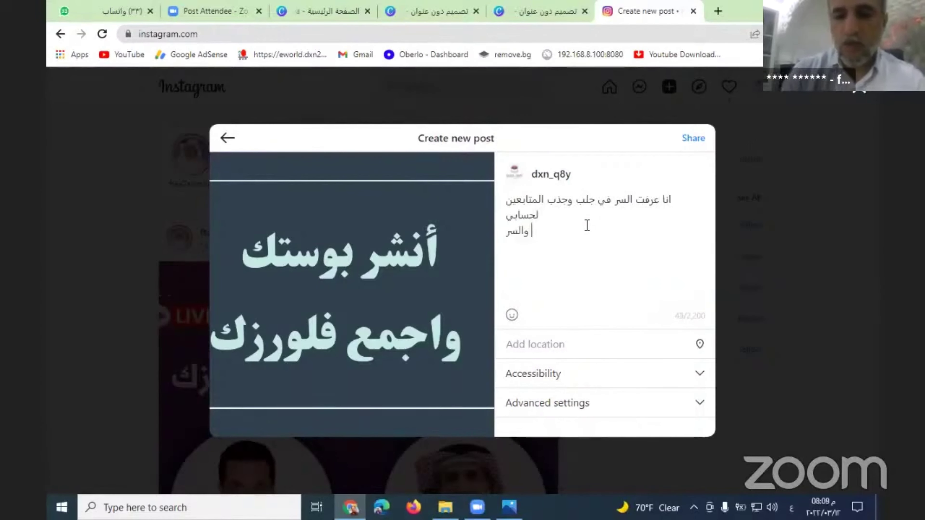
text(هو....)
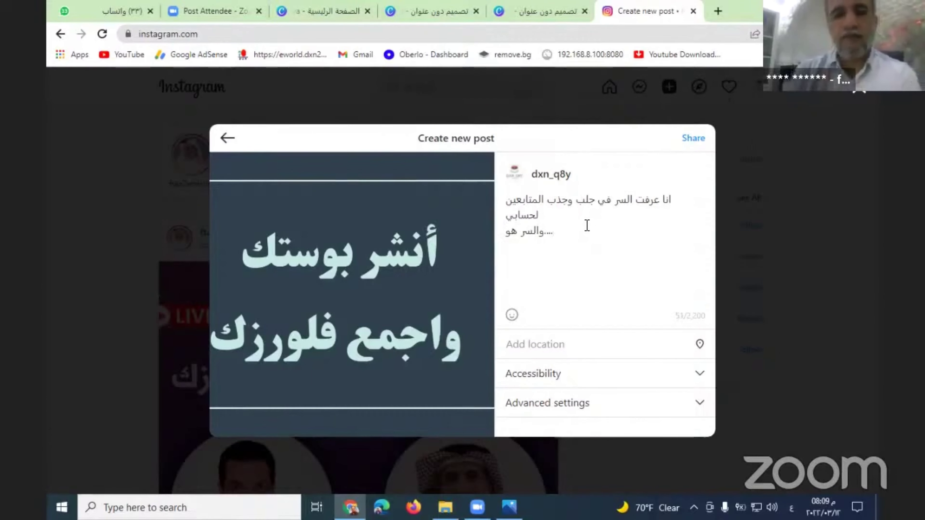
key(Return)
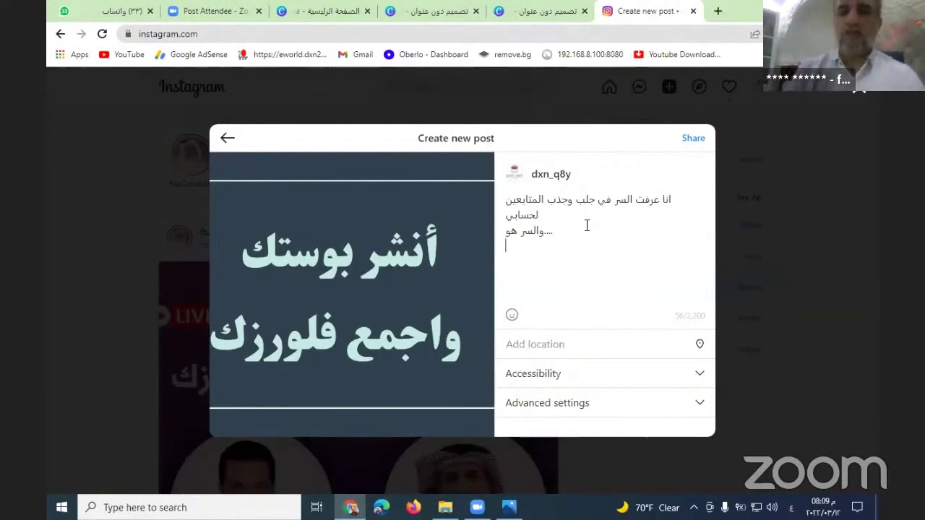
End the caption with "اذا كنت مستعد لتعرف السر صح تعليقك بنعم تحت المنشور حتى اعلمك السر في المنشور القادم".
text(اذا)
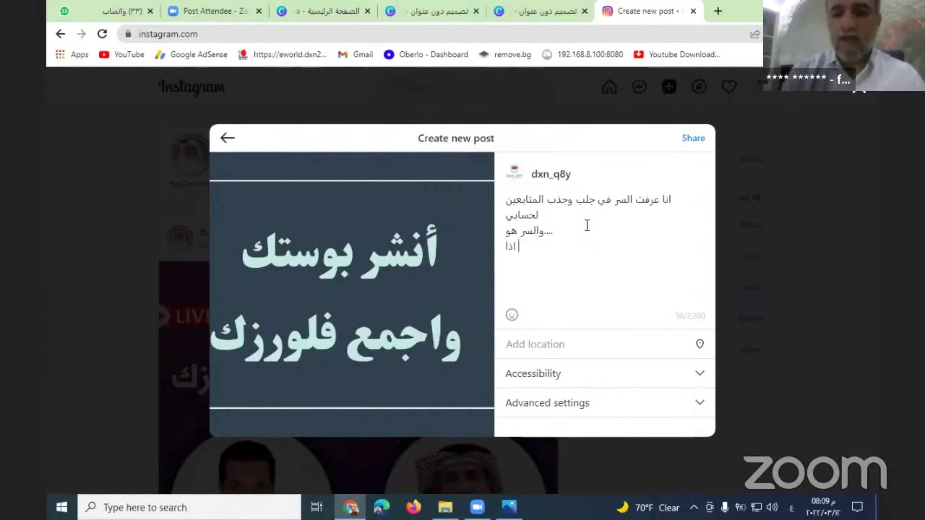
text( كنت مستع)
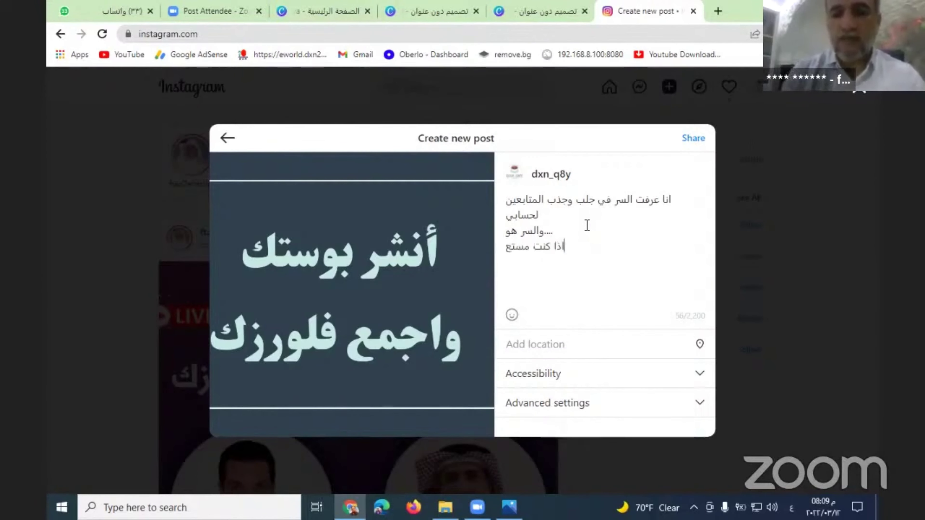
text(د)
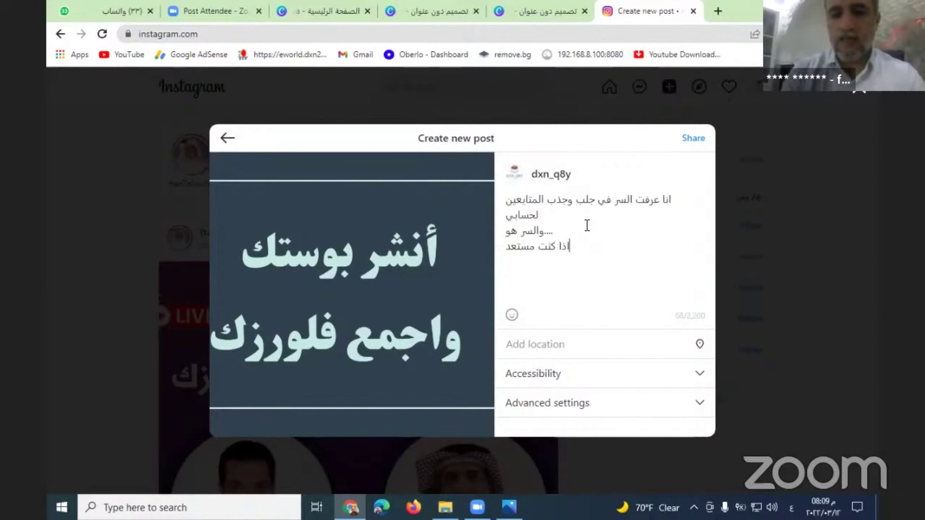
text( لتعرف الس)
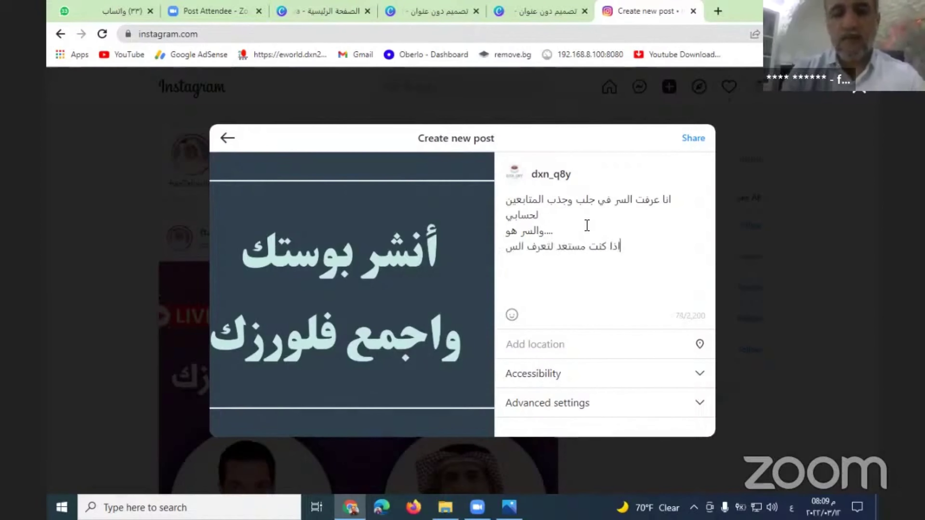
text(ر صح تعليقك بنعم تحت المنشور)
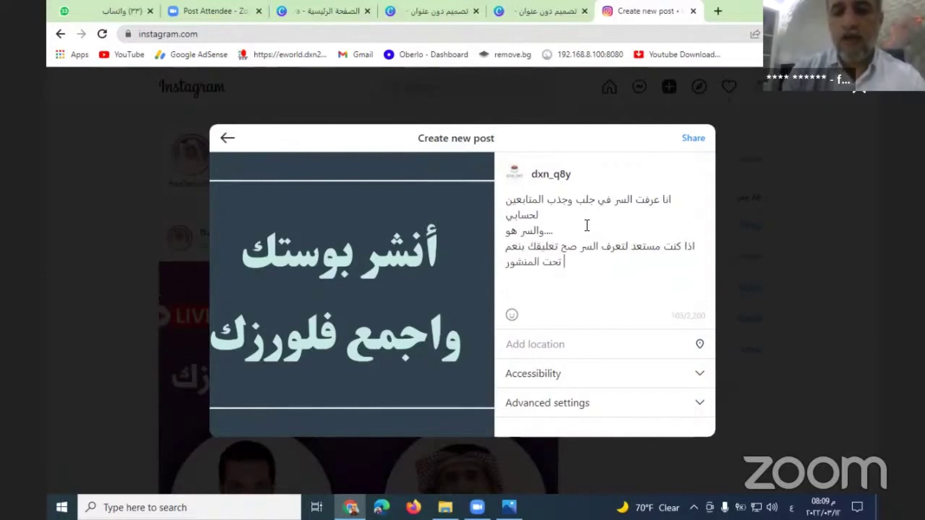
text( حتى اعلم)
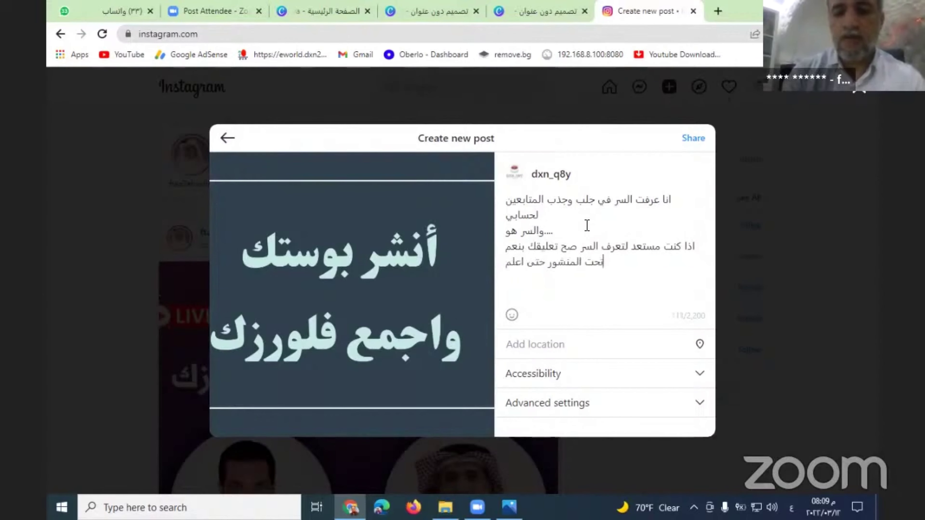
text(ك السر ف)
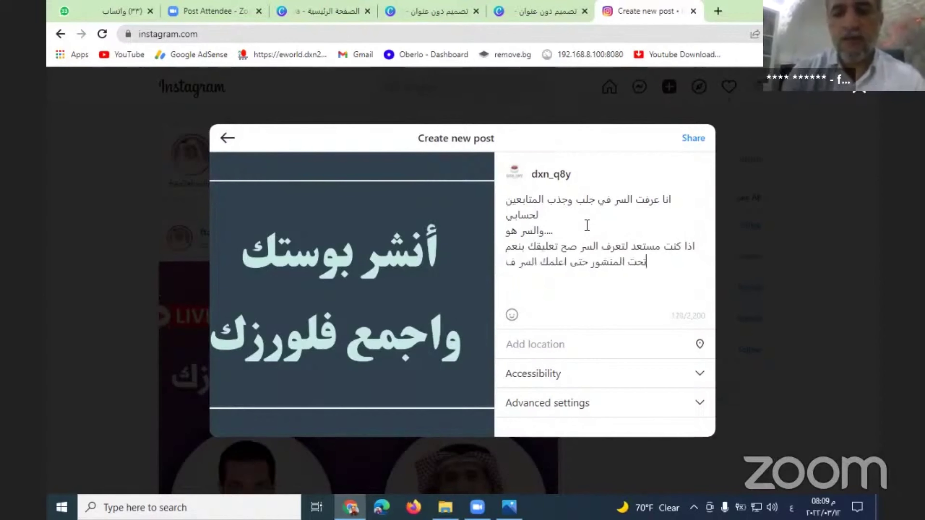
text(ي المنشور ا)
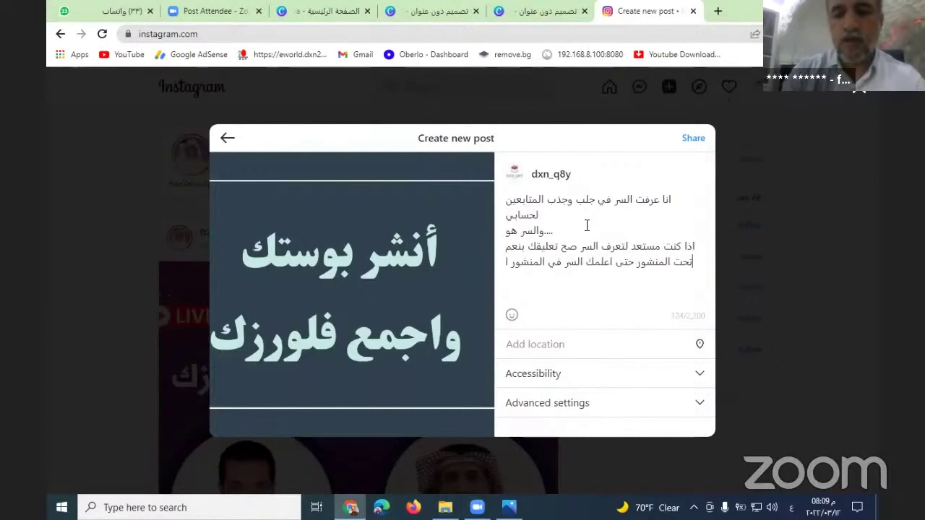
text(لقادم)
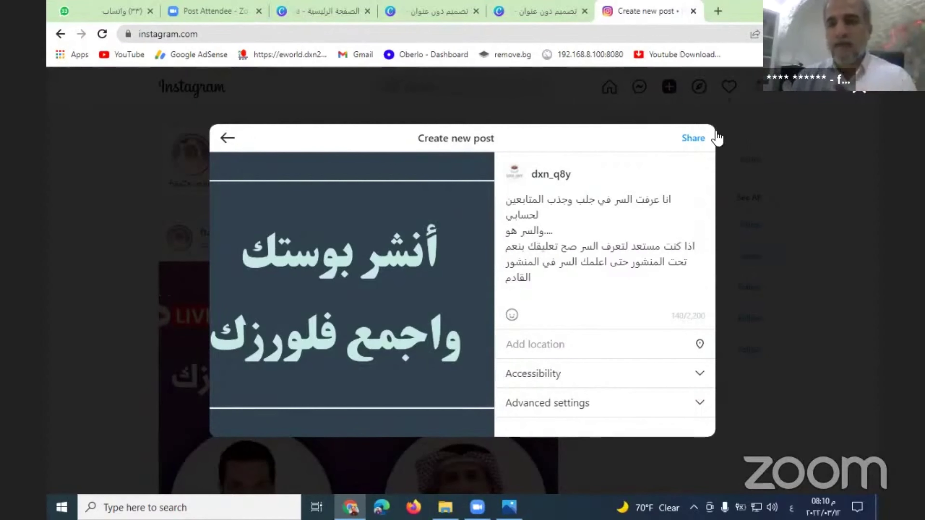
Close the new post without sharing it and discard the draft.
click(854, 88)
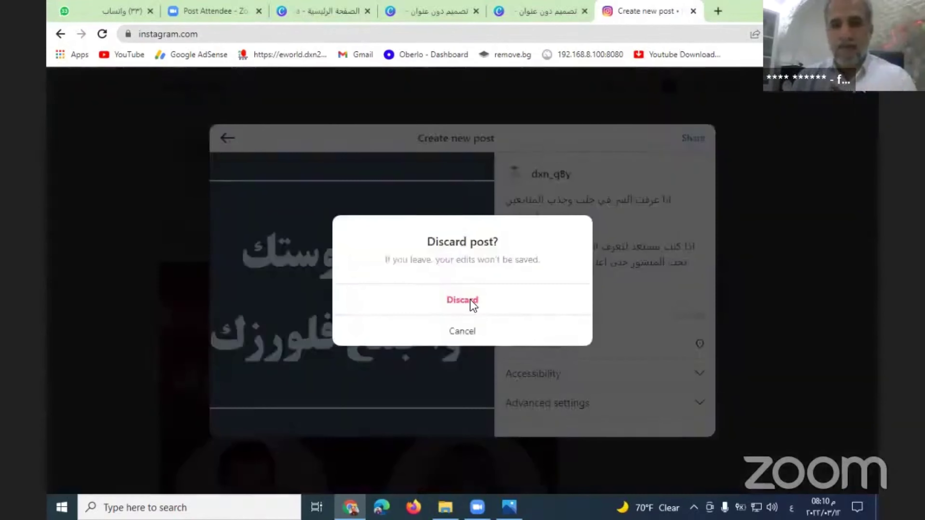
click(472, 305)
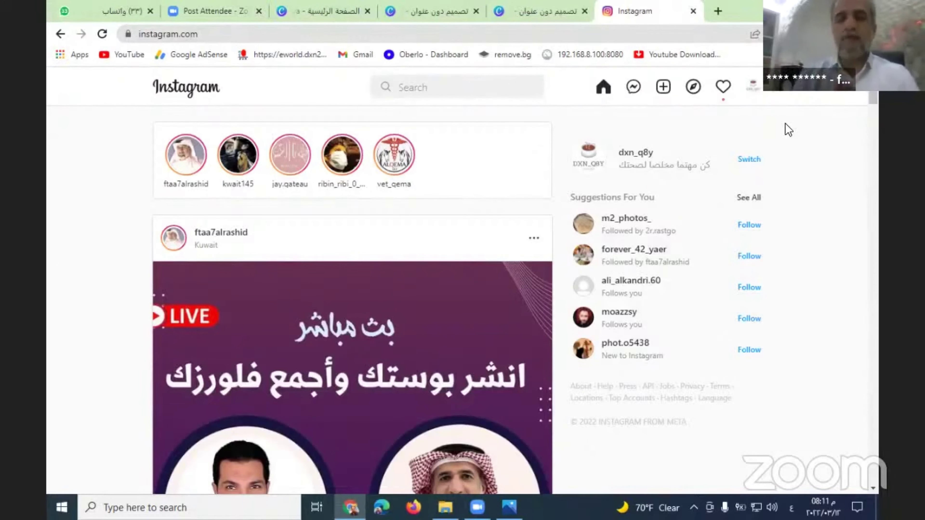
Open the profile settings of the dxn_q8y account and review the website, bio, personal information and account suggestion fields.
click(636, 152)
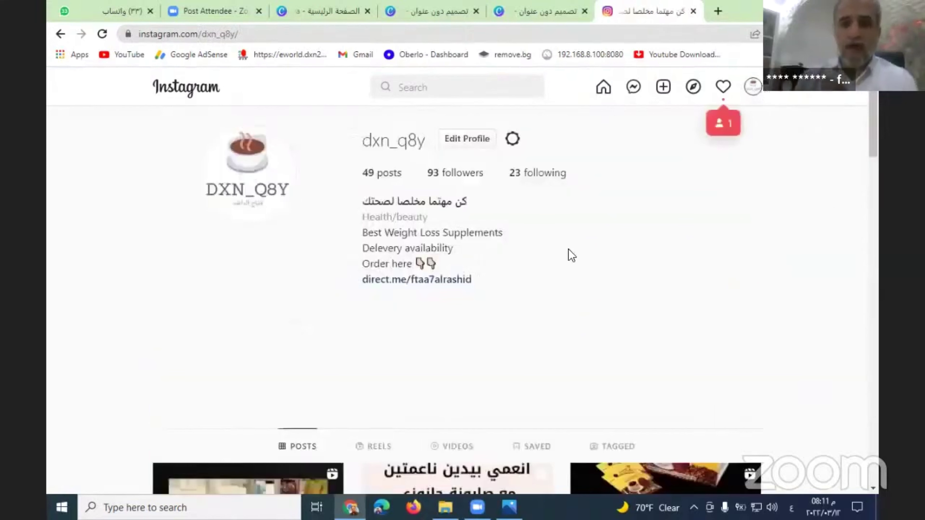
click(463, 141)
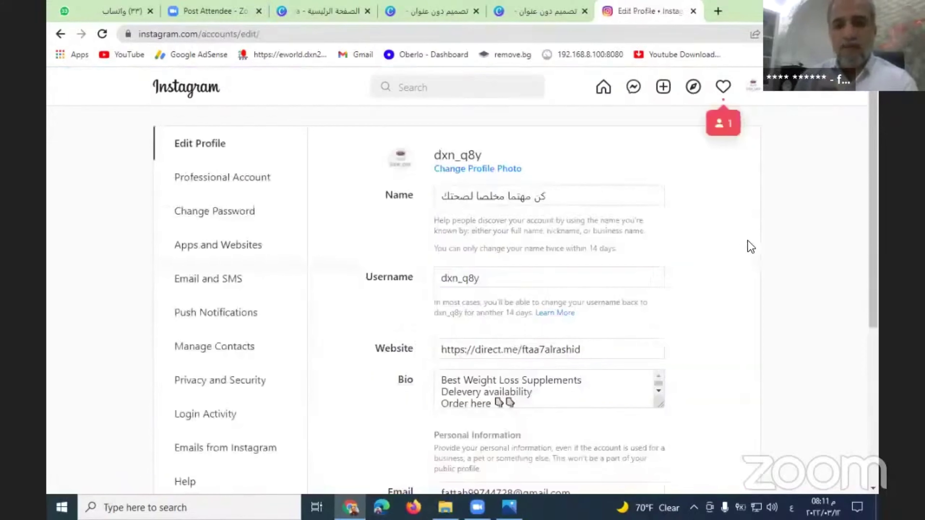
scroll(743, 237, down, 4)
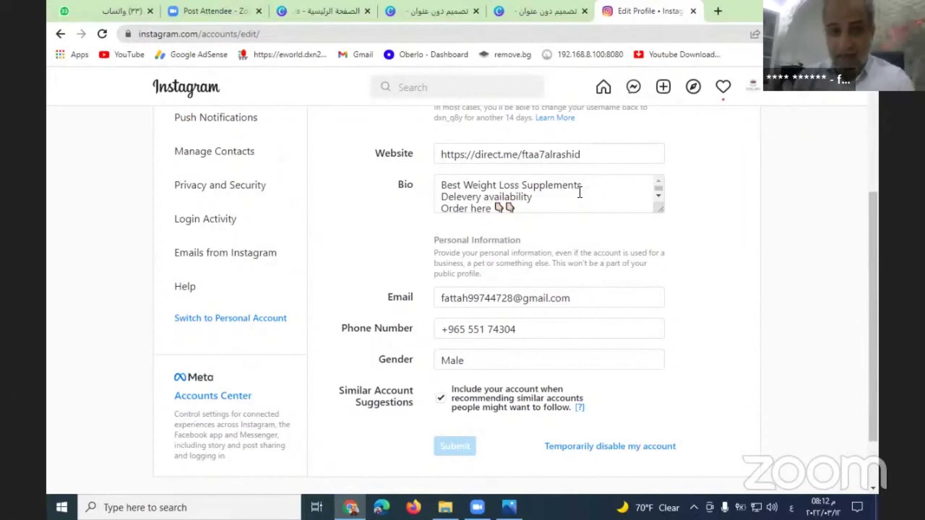
scroll(579, 197, down, 1)
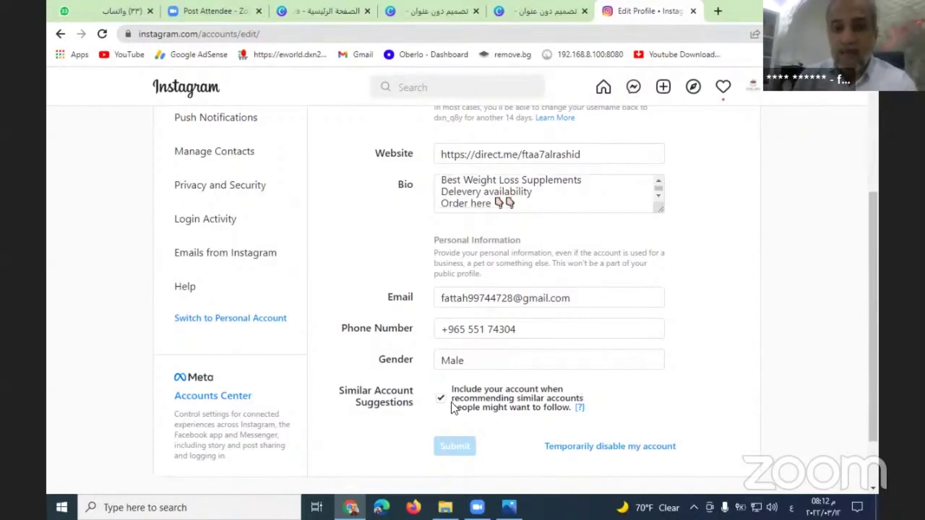